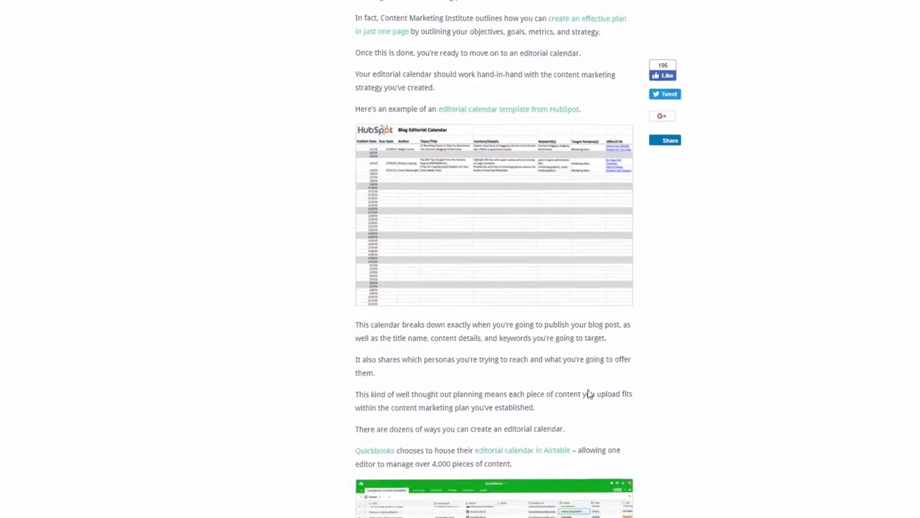
# Step: Paste the kissmetrics blog post URL into the Website URL field and generate the ebook
pyautogui.scroll(-9, 588, 393)
pyautogui.scroll(-4, 603, 389)
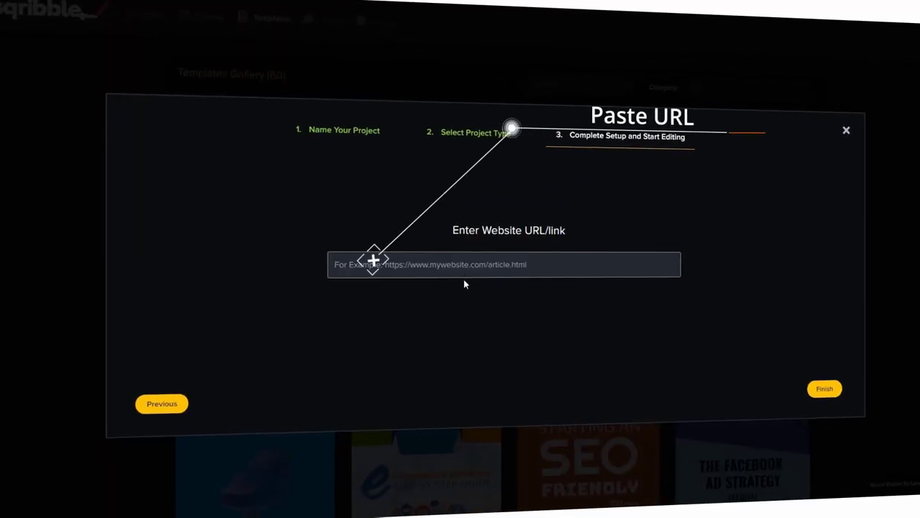
pyautogui.rightClick(457, 270)
pyautogui.click(495, 347)
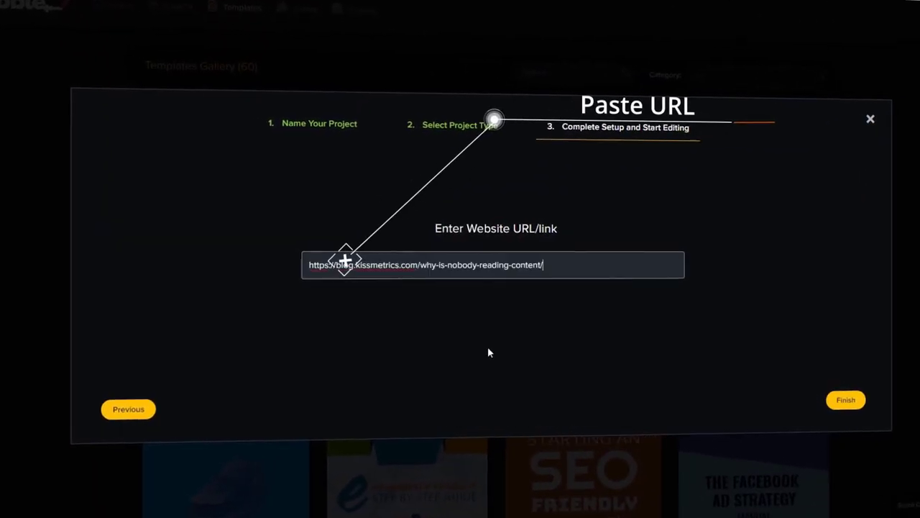
pyautogui.click(851, 417)
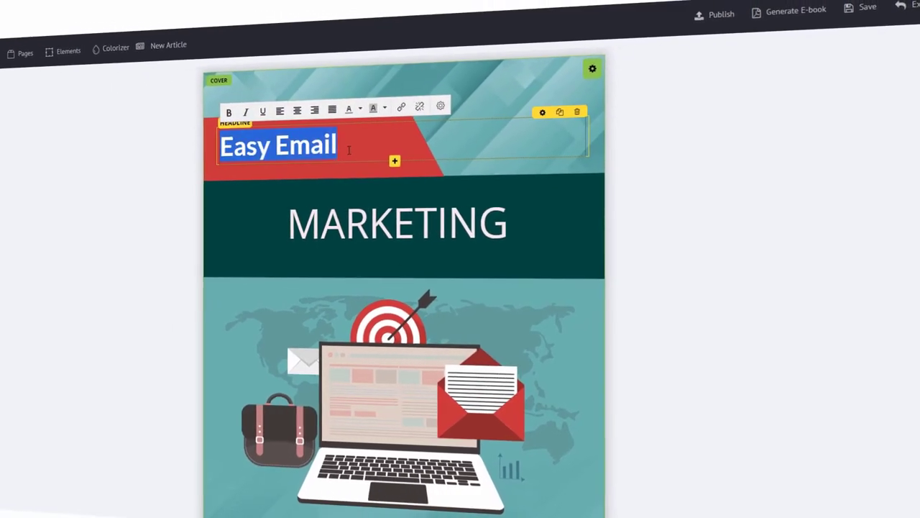
# Step: Replace the cover headlines Easy Email and MARKETING with 'Internet Traffic' and 'Blueprint'
pyautogui.press('BackSpace')
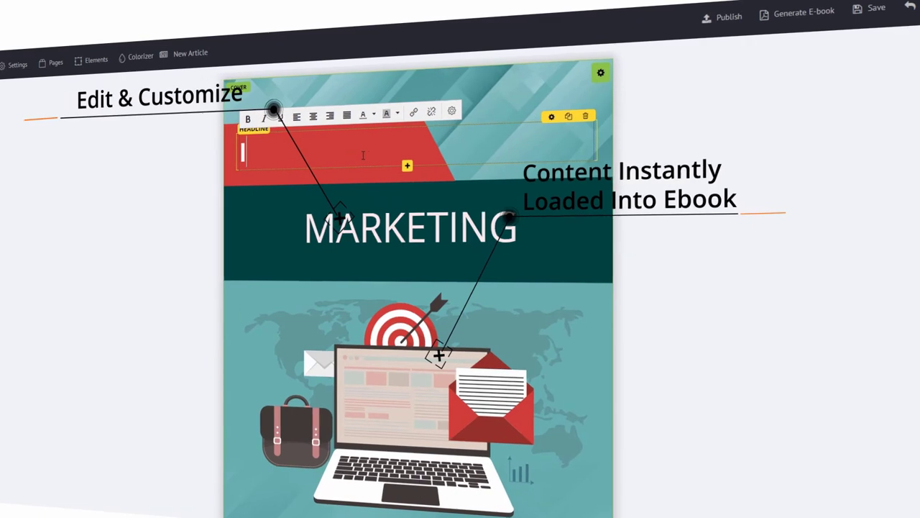
pyautogui.write('Internet Traffic')
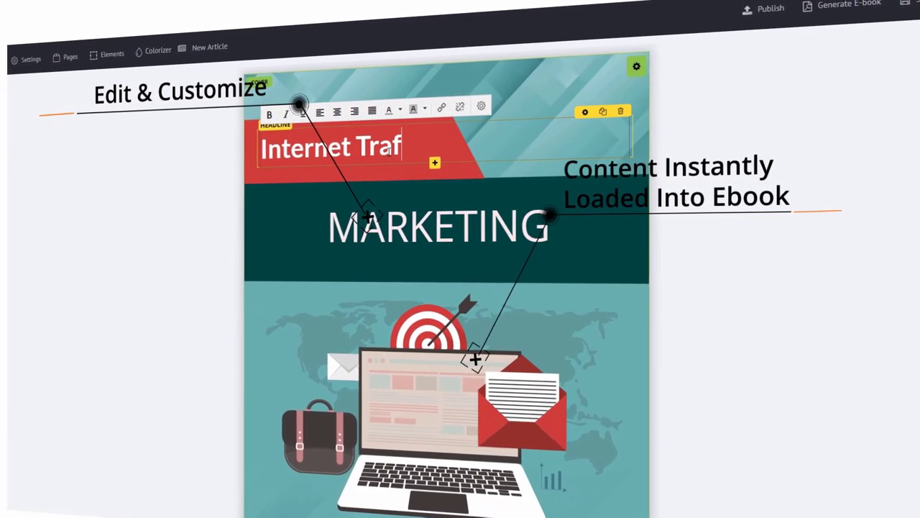
pyautogui.click(426, 216)
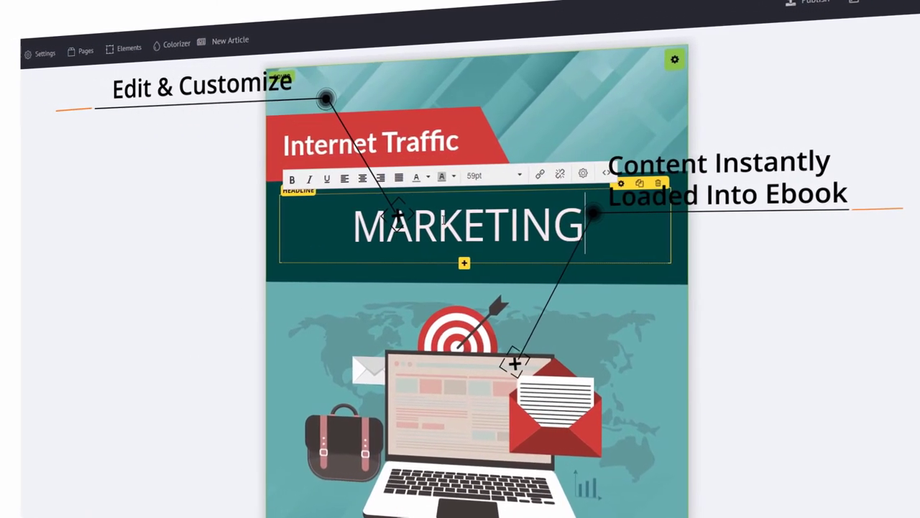
pyautogui.doubleClick(428, 222)
pyautogui.write('b')
pyautogui.press('BackSpace')
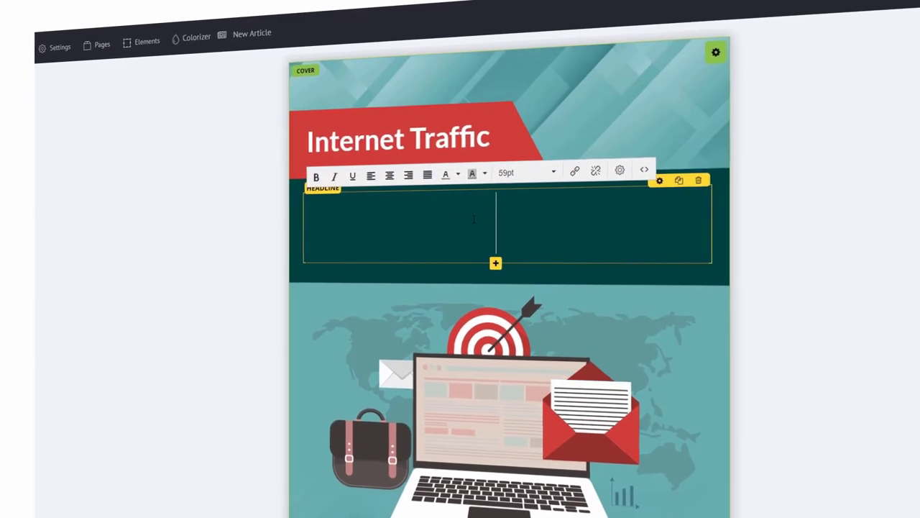
pyautogui.write('Blueprint')
pyautogui.click(629, 284)
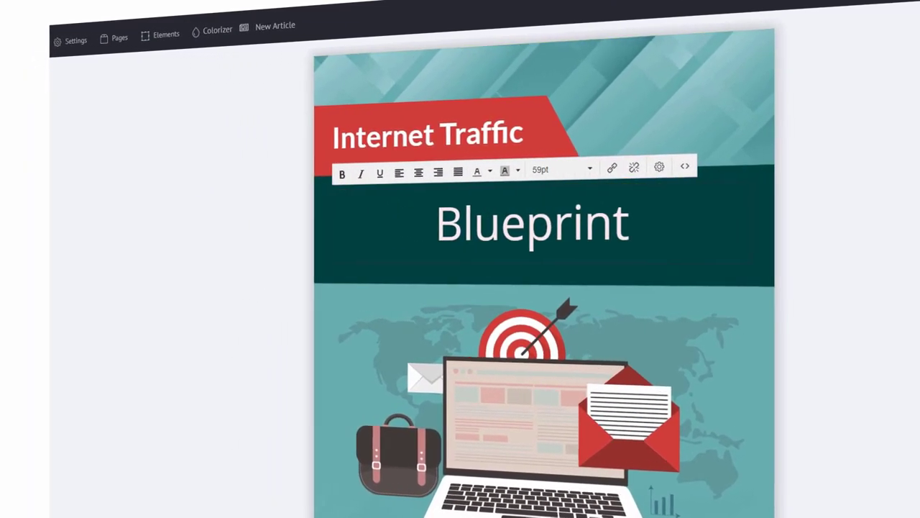
pyautogui.scroll(-10, 663, 287)
pyautogui.scroll(-3, 752, 351)
pyautogui.scroll(-10, 768, 371)
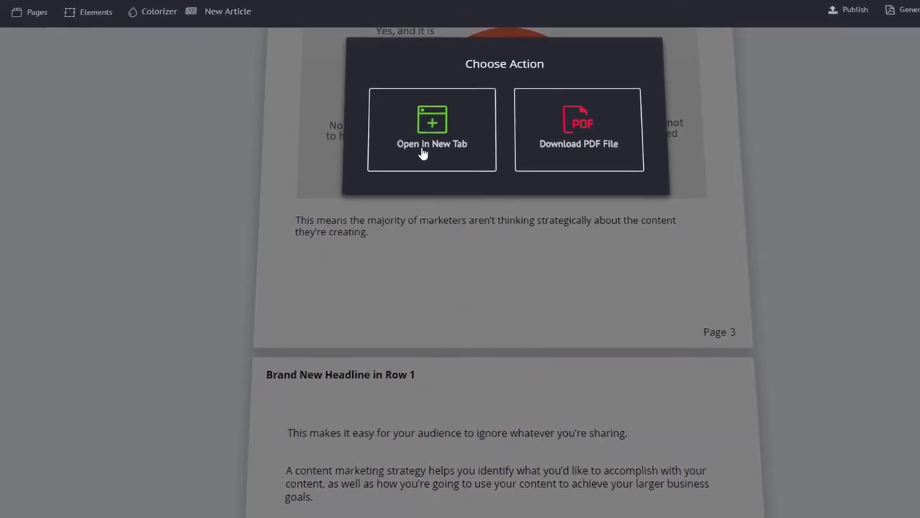
# Step: Generate the ebook PDF and scroll through its cover, contents and article pages
pyautogui.click(423, 152)
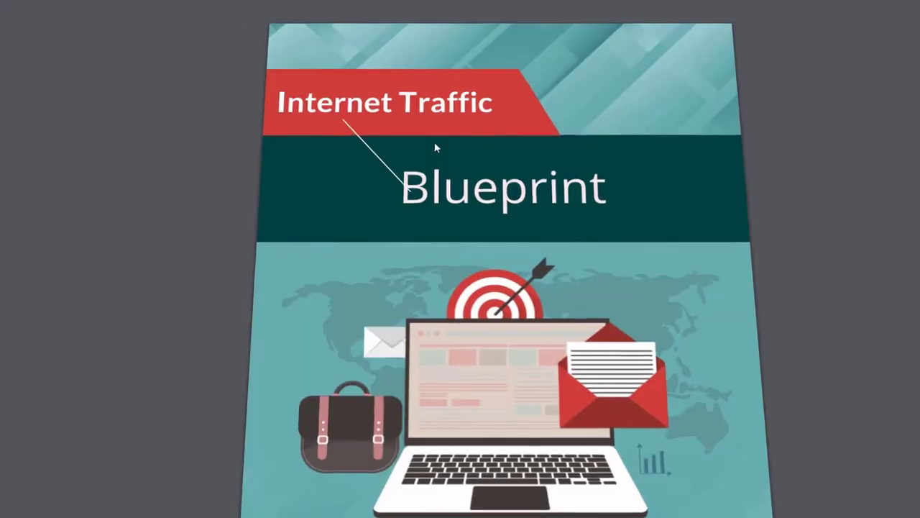
pyautogui.scroll(-5, 435, 147)
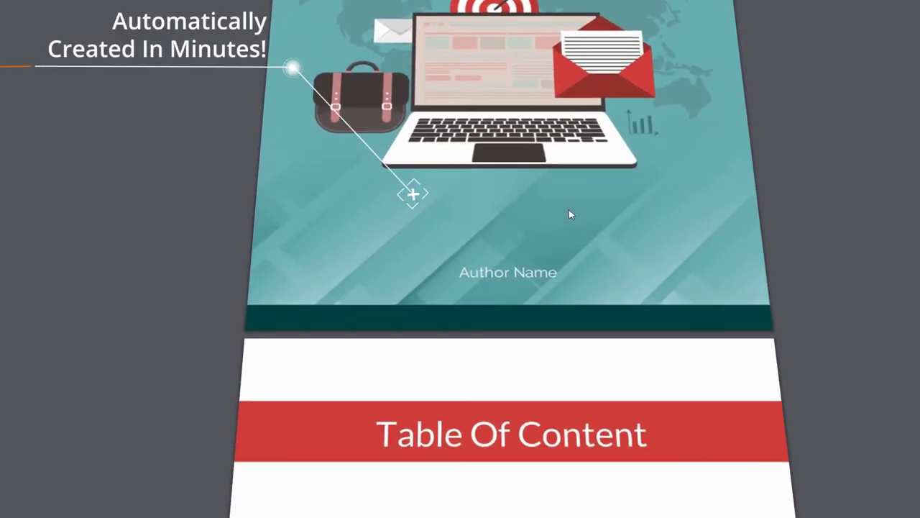
pyautogui.scroll(-7, 569, 215)
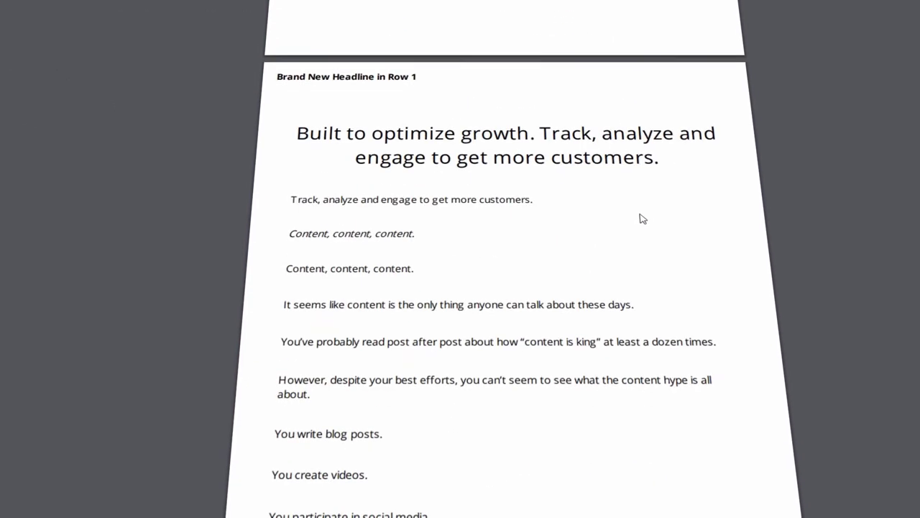
pyautogui.scroll(-5, 648, 239)
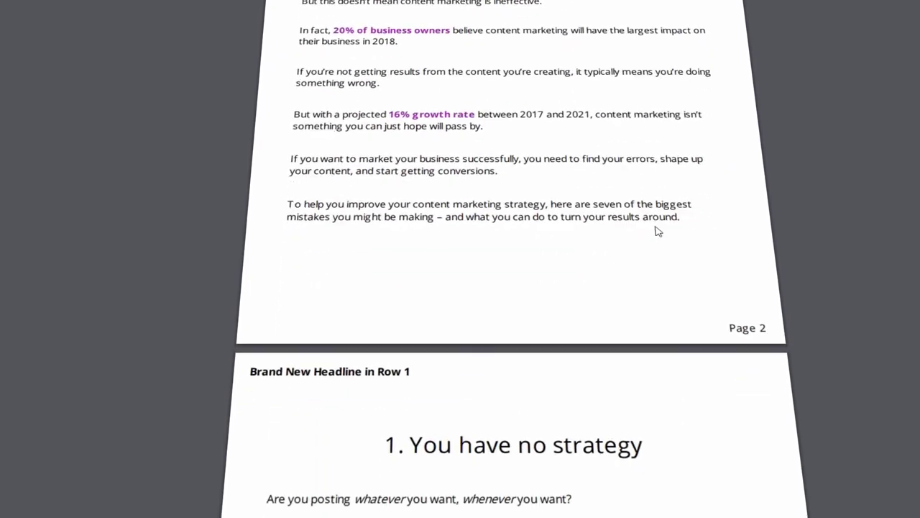
pyautogui.scroll(-15, 661, 265)
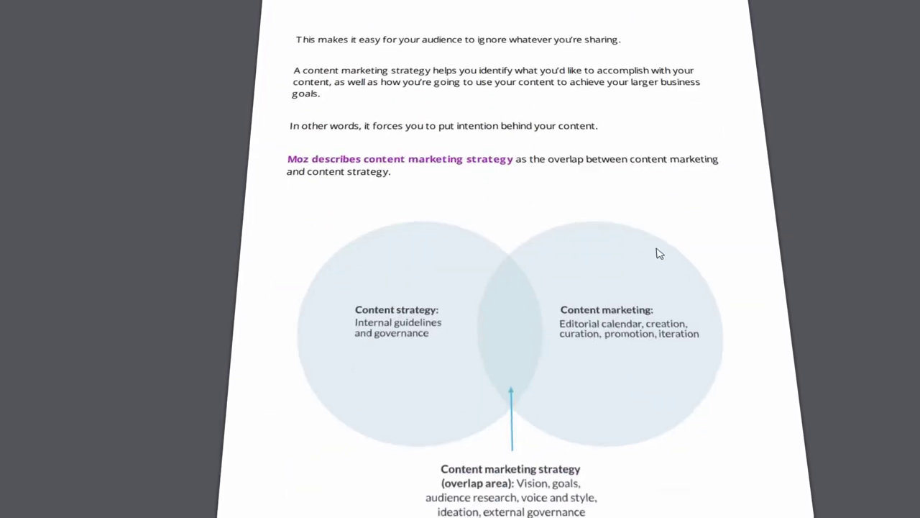
pyautogui.scroll(-5, 662, 268)
pyautogui.scroll(-15, 661, 272)
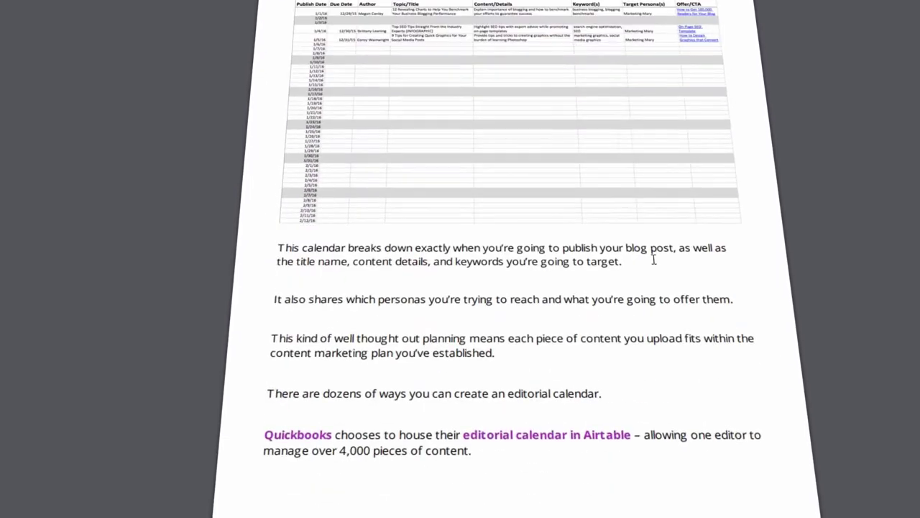
pyautogui.scroll(-6, 660, 273)
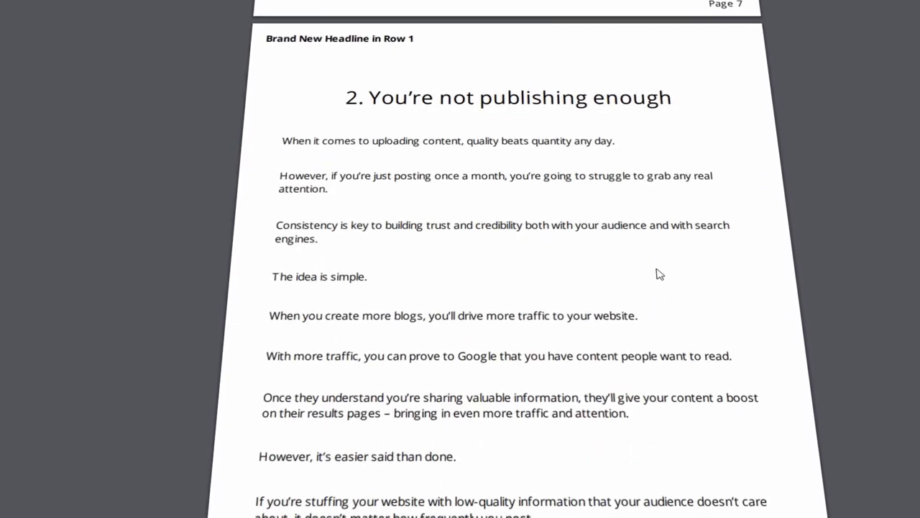
pyautogui.scroll(-4, 662, 278)
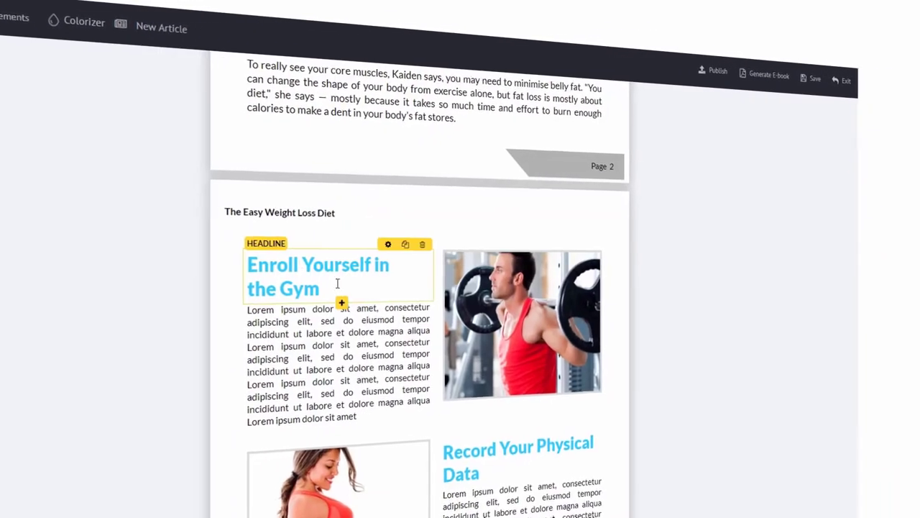
# Step: Change the 'Enroll Yourself in the Gym' headline to '24 Hour Diet Plan' and begin a new article
pyautogui.tripleClick(295, 287)
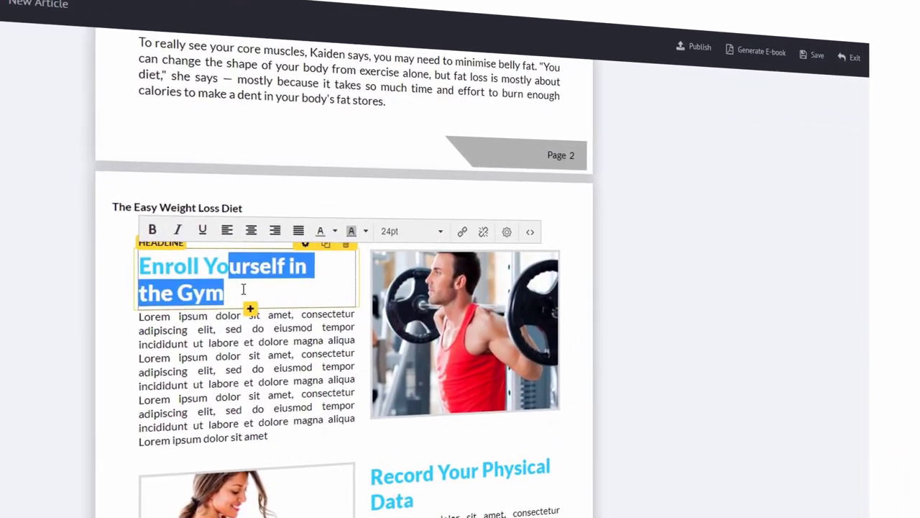
pyautogui.write('24 Hour Diet P')
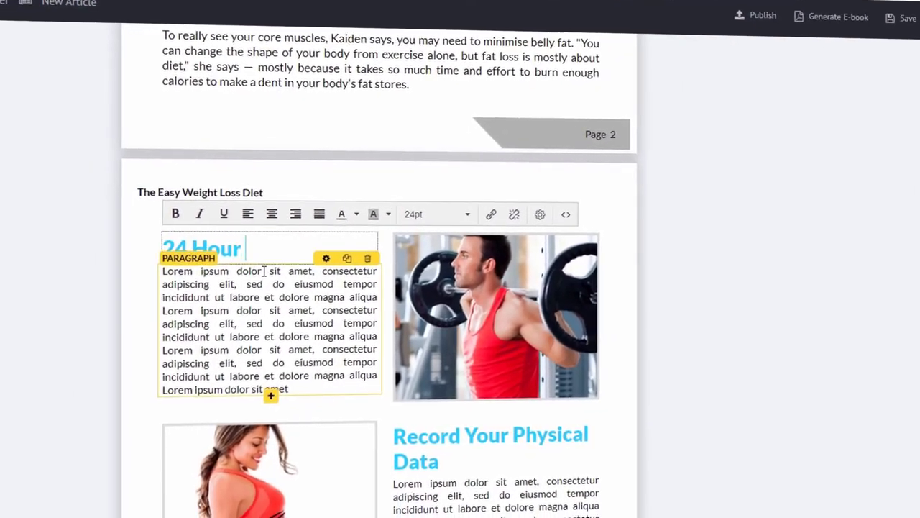
pyautogui.write('lan')
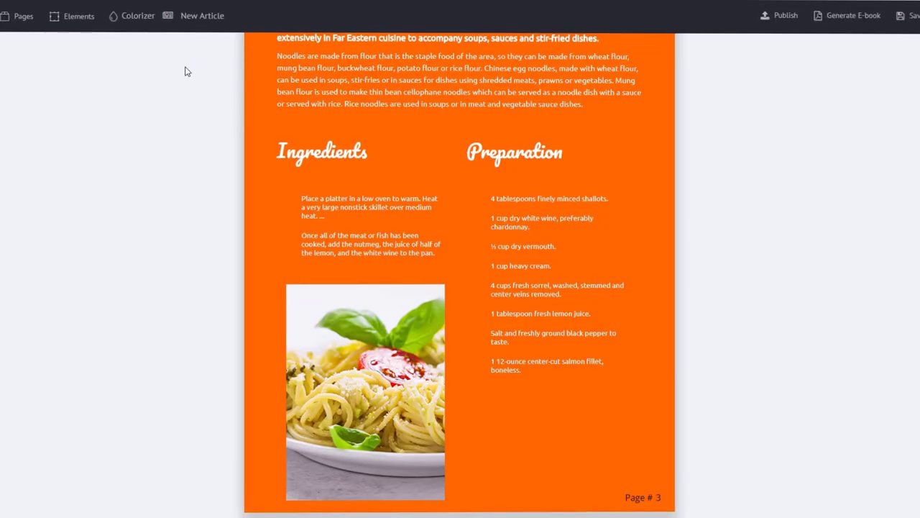
pyautogui.click(199, 23)
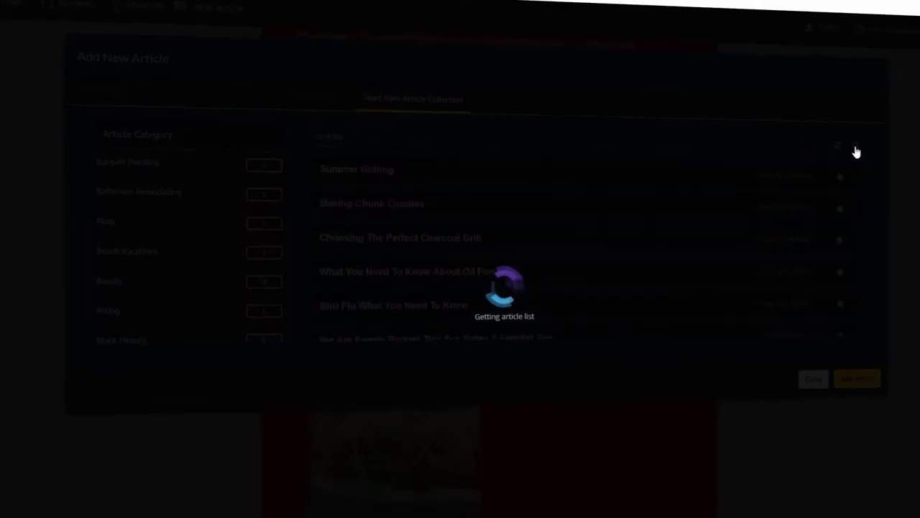
# Step: Preview and add the 'Choosing The Perfect Charcoal Grill' cooking article to the ebook
pyautogui.scroll(-2, 440, 205)
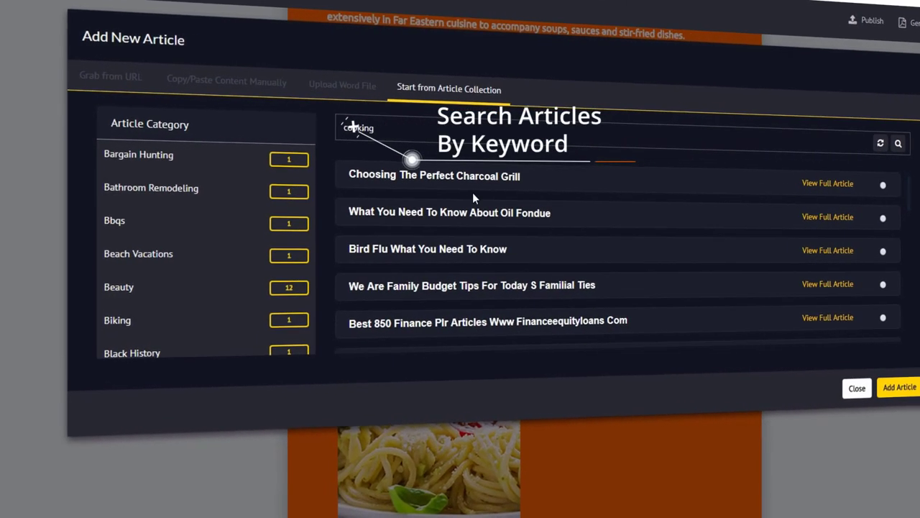
pyautogui.scroll(-5, 496, 209)
pyautogui.scroll(7, 511, 211)
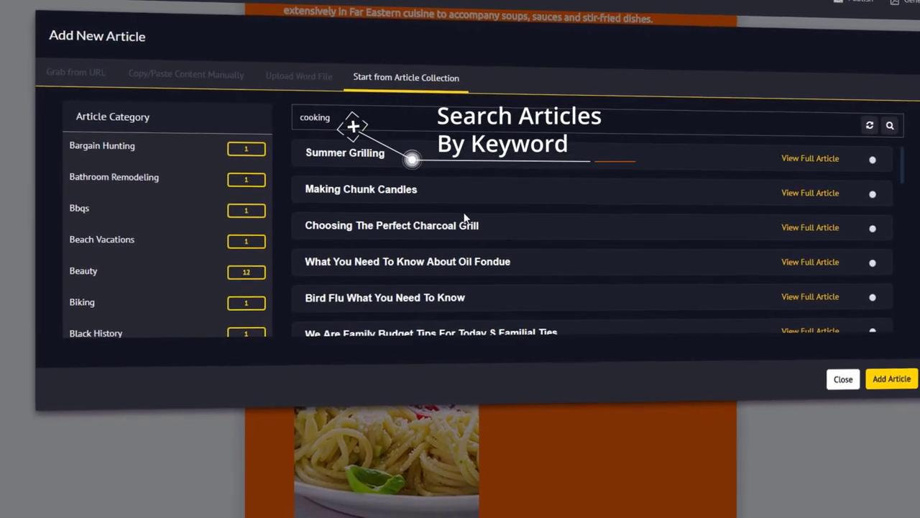
pyautogui.click(791, 217)
pyautogui.scroll(-1, 460, 266)
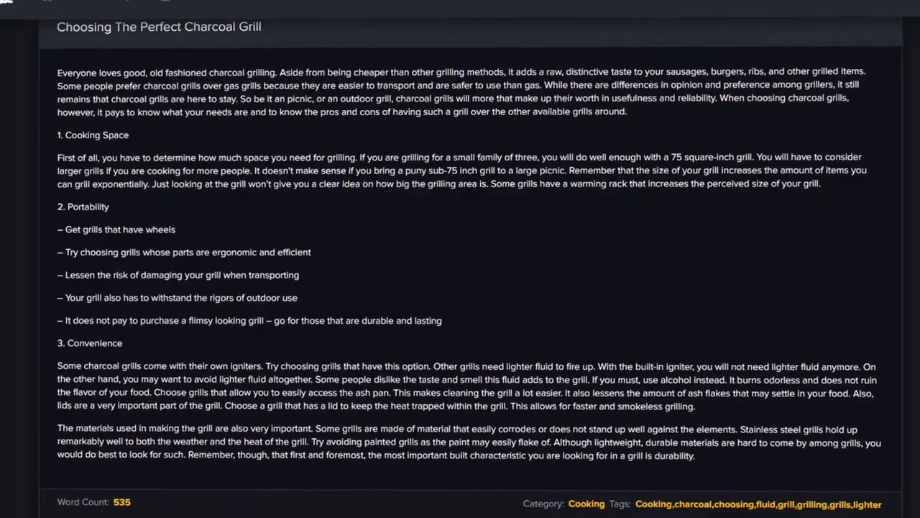
pyautogui.click(164, 30)
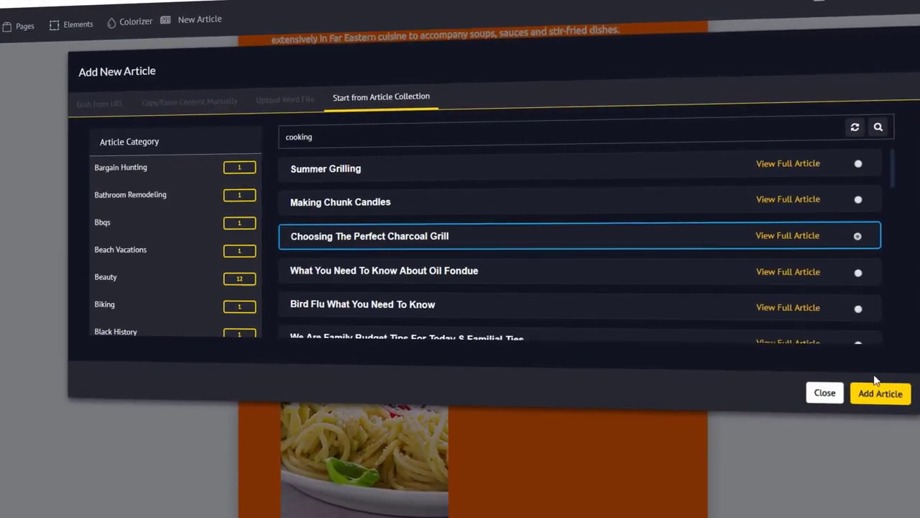
pyautogui.click(870, 375)
pyautogui.scroll(-5, 496, 295)
pyautogui.scroll(-2, 501, 285)
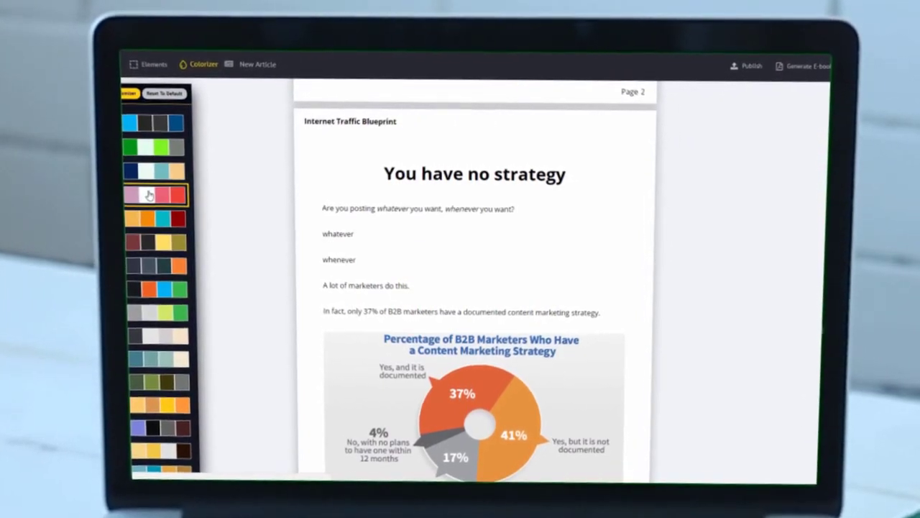
# Step: Try the dark purple Colorizer theme, then apply the blue theme to the pages
pyautogui.click(149, 196)
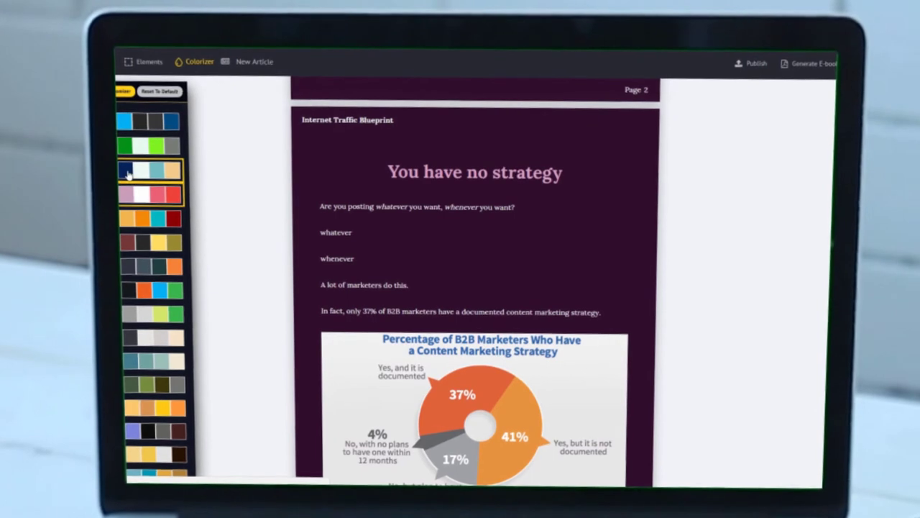
pyautogui.click(125, 174)
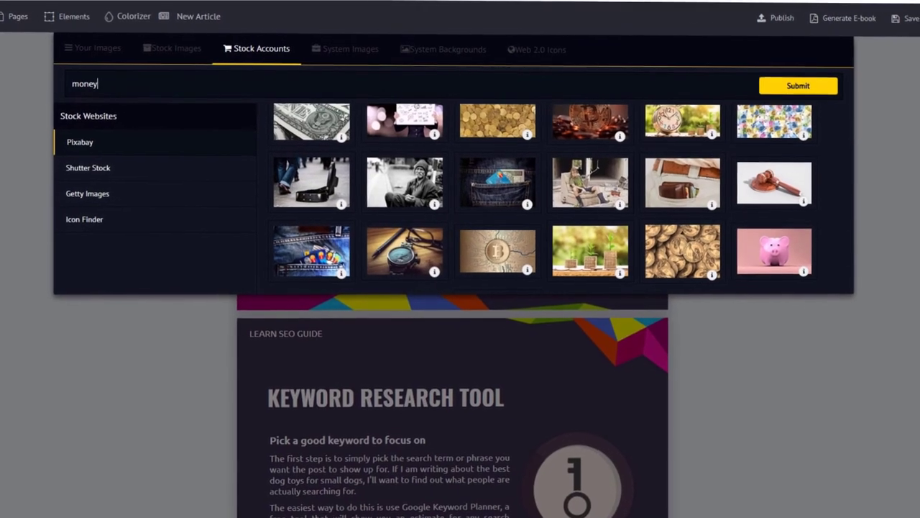
# Step: Search Pixabay stock images for 'cat' instead of 'money' and browse the results
pyautogui.scroll(-10, 416, 172)
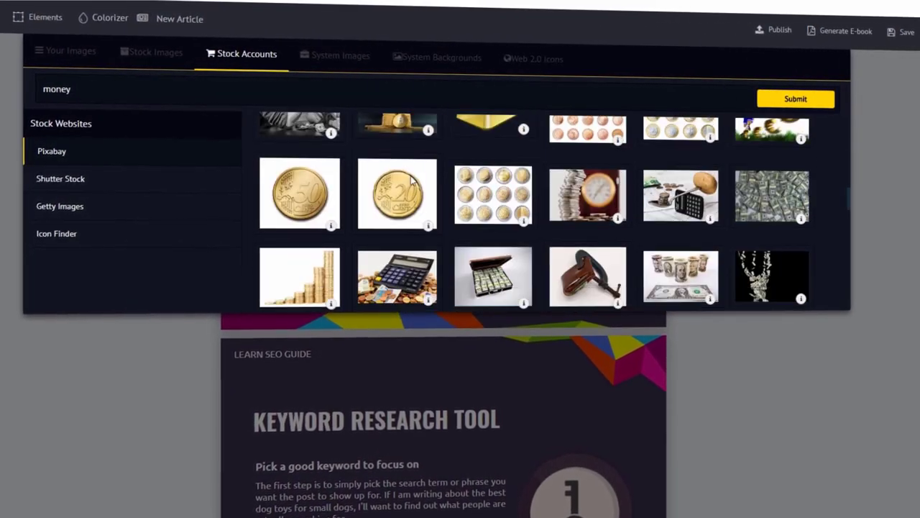
pyautogui.scroll(-10, 413, 186)
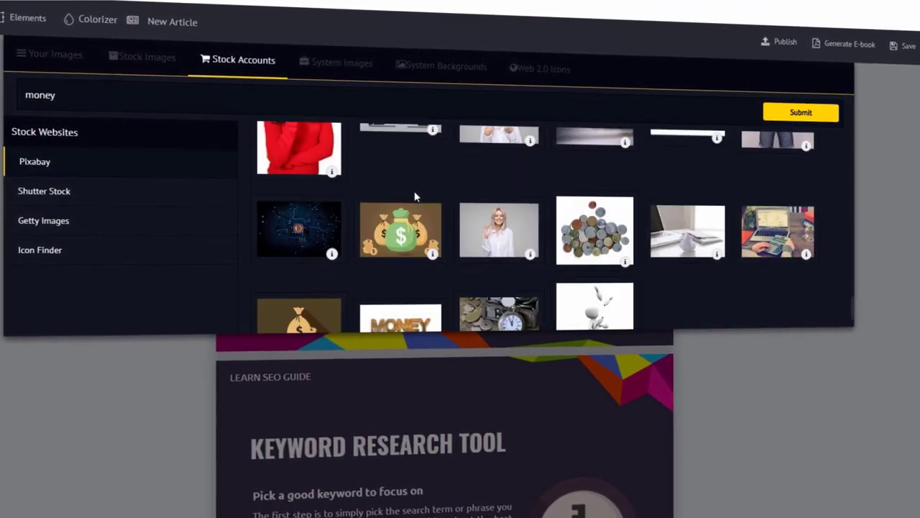
pyautogui.tripleClick(12, 98)
pyautogui.write('cat')
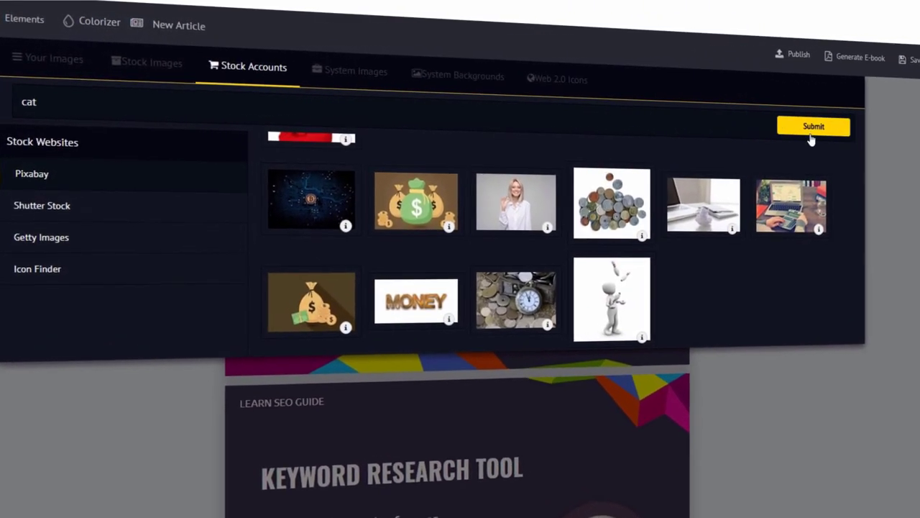
pyautogui.click(810, 129)
pyautogui.scroll(-3, 647, 201)
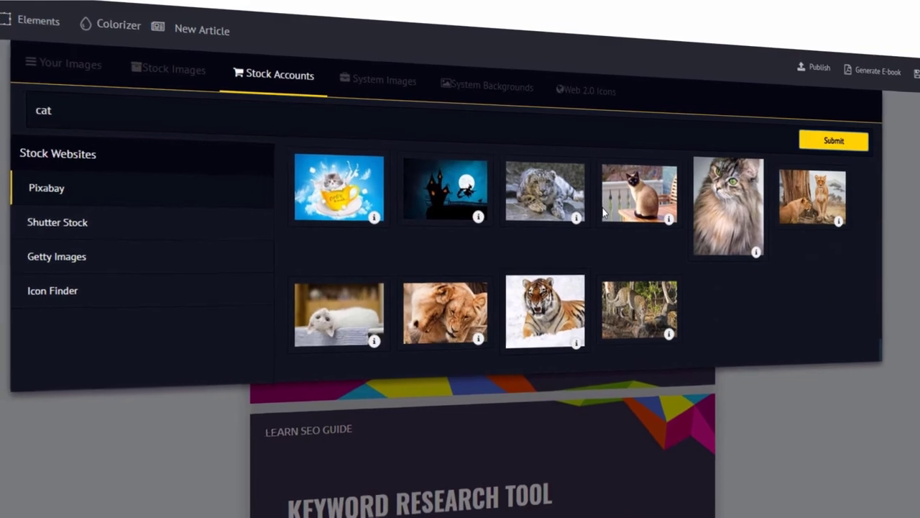
pyautogui.scroll(-10, 604, 210)
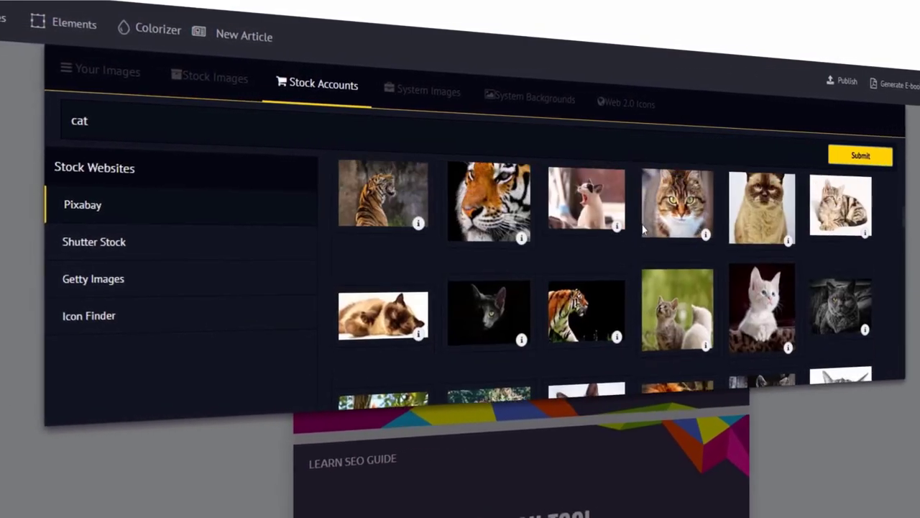
pyautogui.scroll(3, 644, 229)
# Step: Search Pixabay for 'dog', scroll the results, then switch to System Images
pyautogui.hotkey('ctrl', 'a')
pyautogui.write('dog')
pyautogui.click(859, 150)
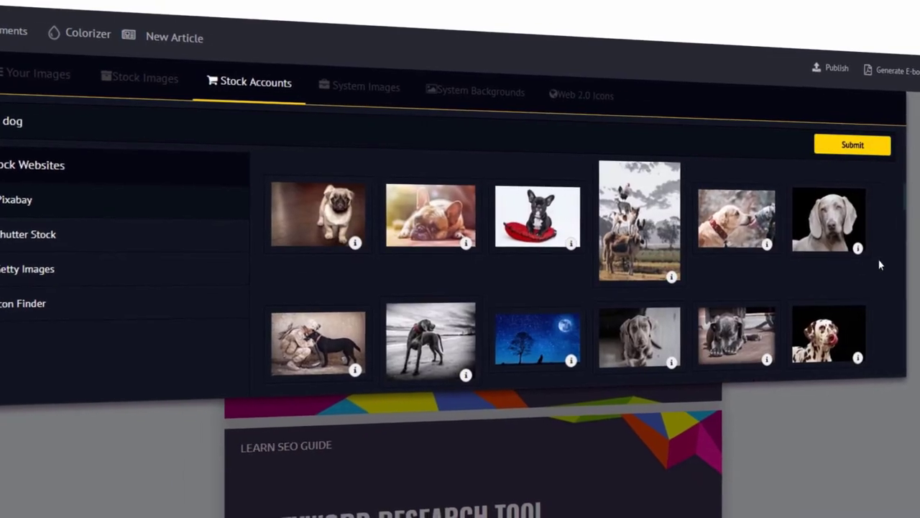
pyautogui.scroll(-10, 878, 264)
pyautogui.scroll(-10, 874, 255)
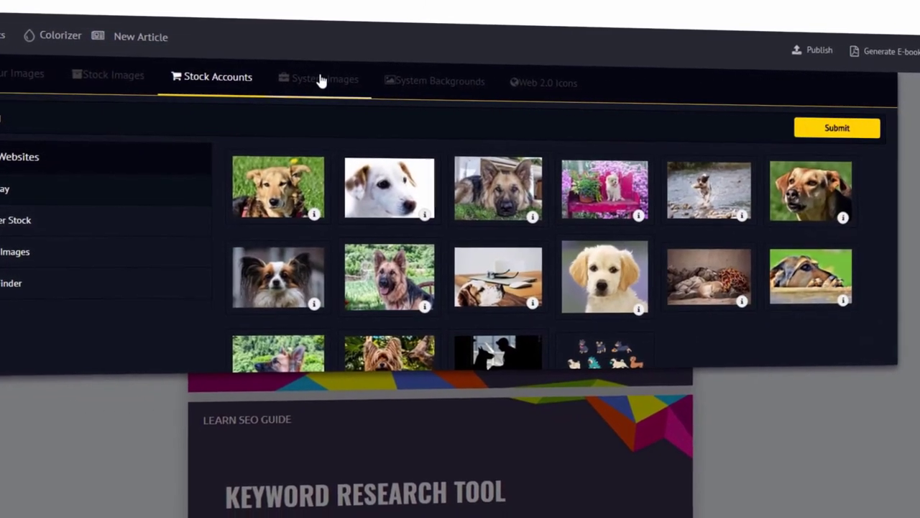
pyautogui.click(320, 79)
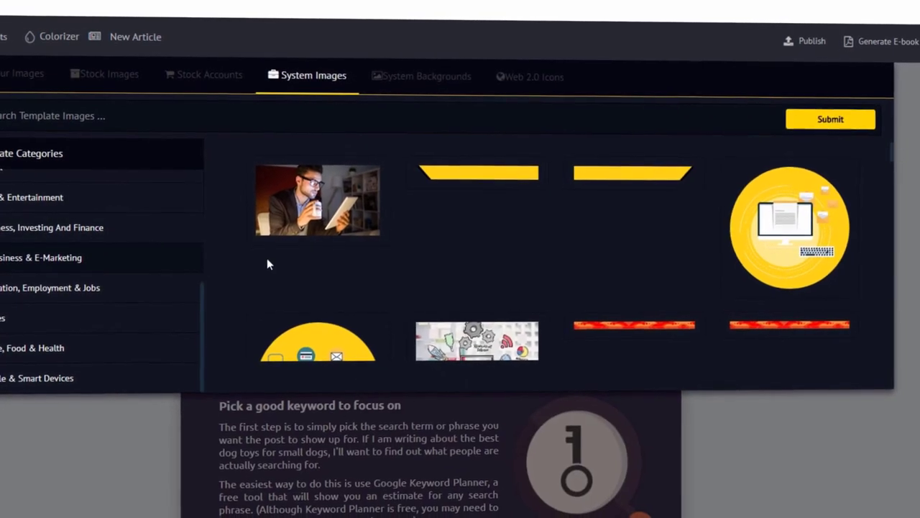
pyautogui.scroll(-10, 315, 266)
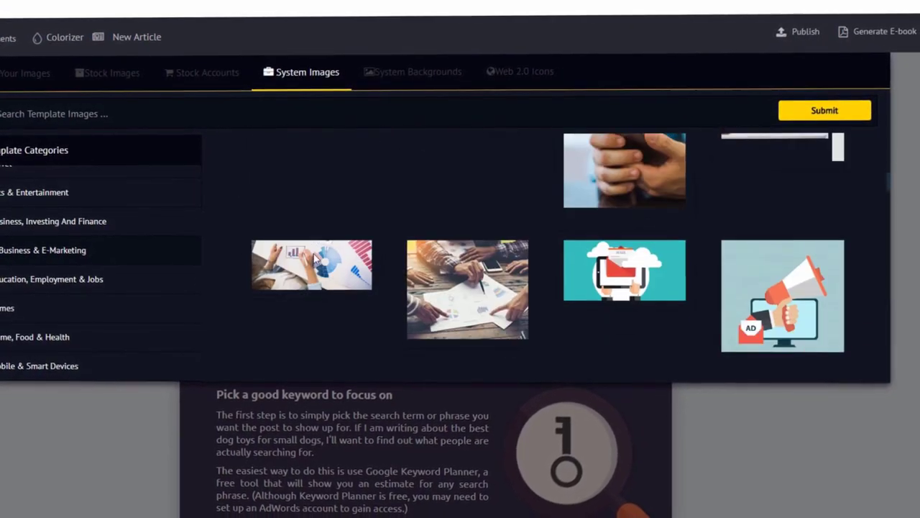
pyautogui.scroll(-5, 316, 255)
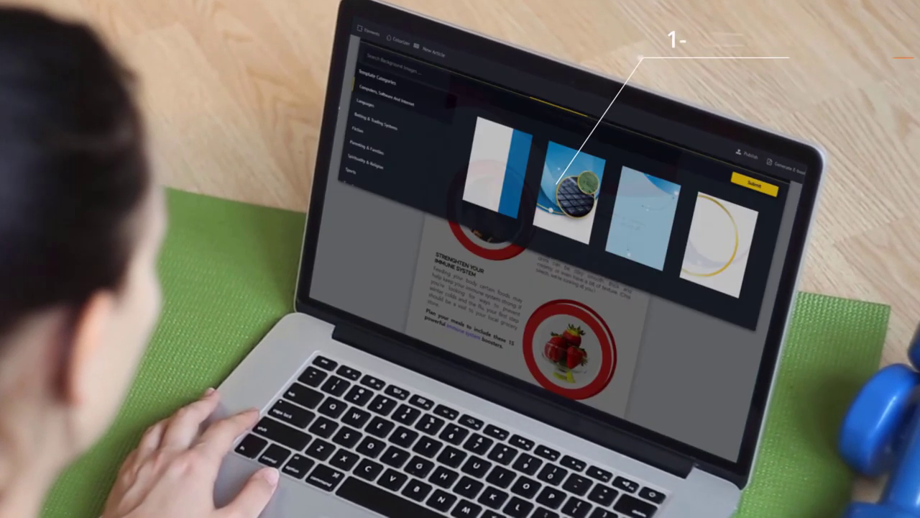
# Step: Apply gold-ring, light-blue arc, grey diagonal, orange swoosh, then teal-and-orange backgrounds in turn
pyautogui.click(694, 252)
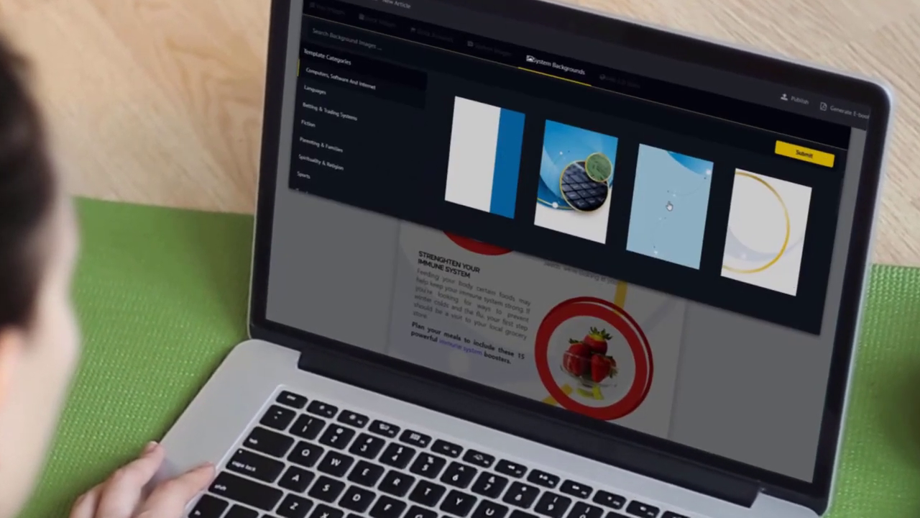
pyautogui.click(670, 188)
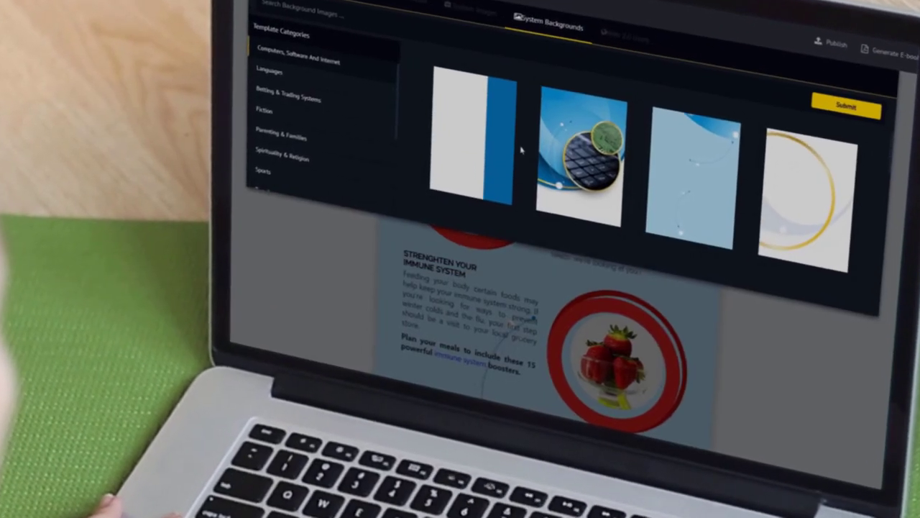
pyautogui.scroll(-3, 519, 144)
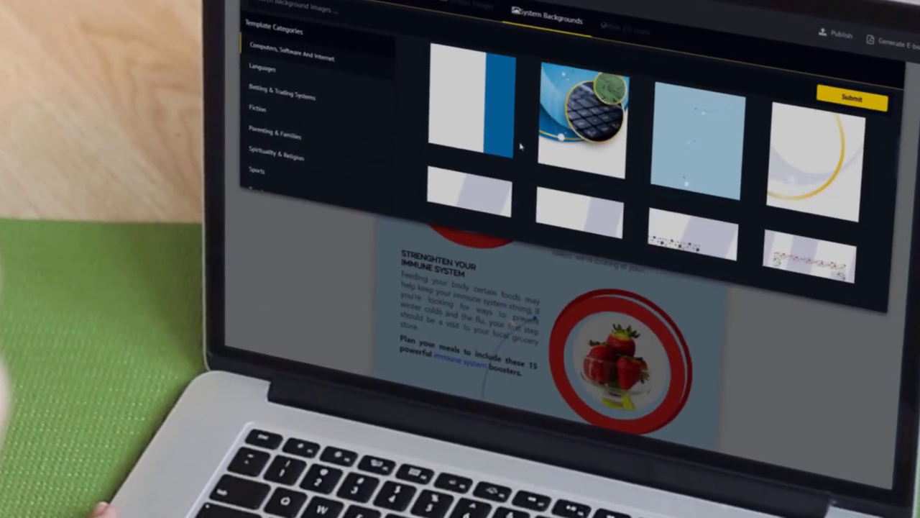
pyautogui.click(475, 140)
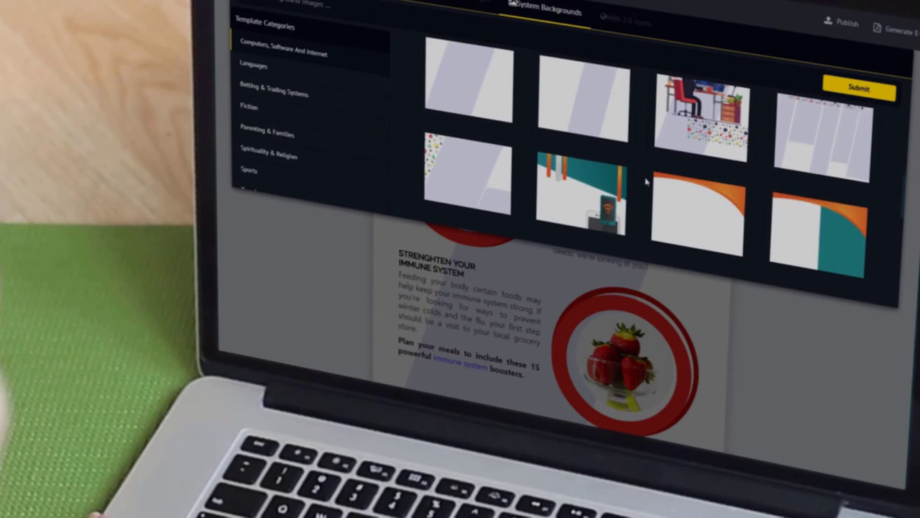
pyautogui.click(698, 177)
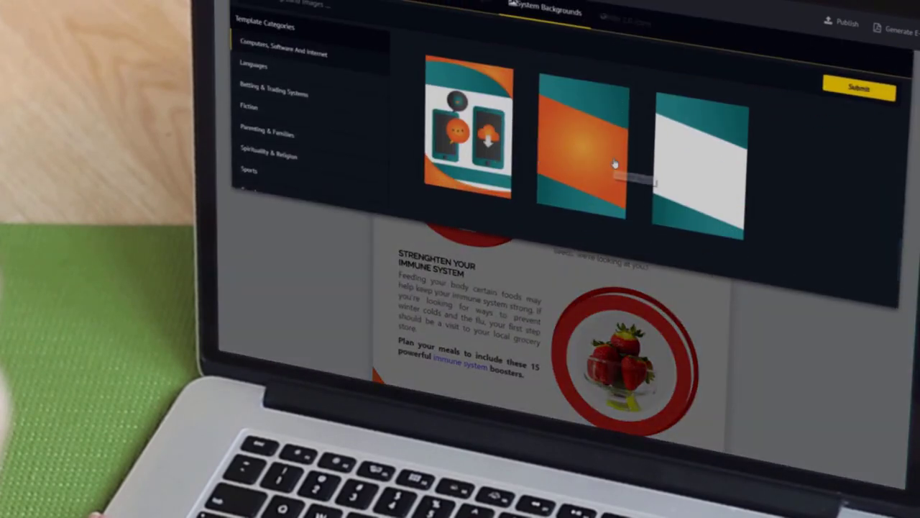
pyautogui.click(612, 167)
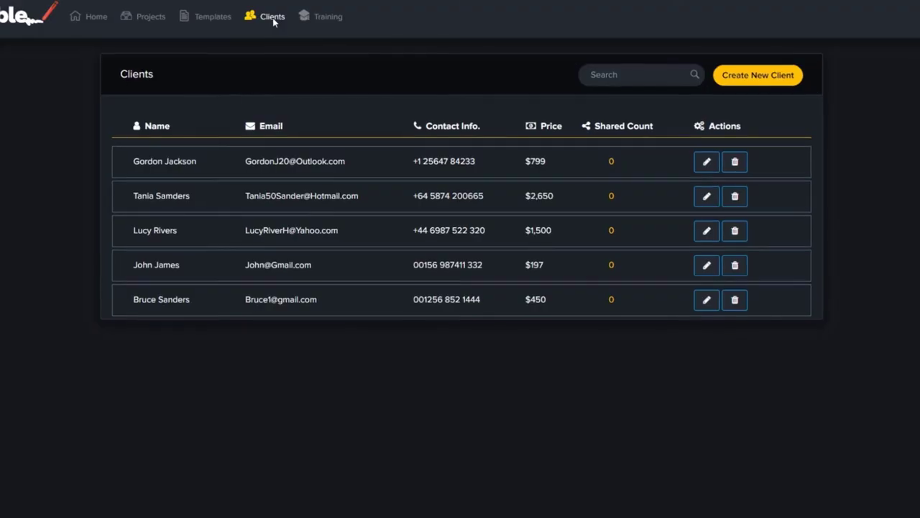
# Step: Create a client with name, e-mail, phone, price $850 and notes 'Ebook Creation and Formatting Services'
pyautogui.click(777, 80)
pyautogui.click(361, 82)
pyautogui.write('S')
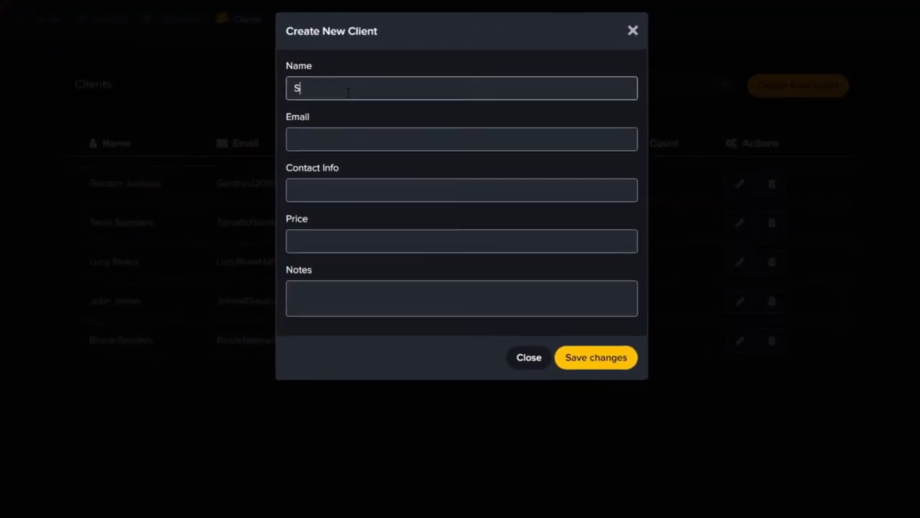
pyautogui.write('imon Cowell')
pyautogui.press('Tab')
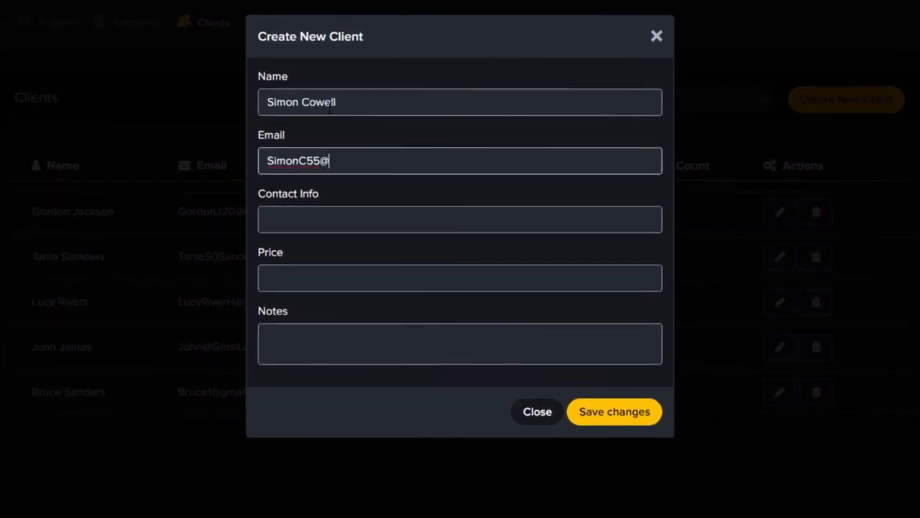
pyautogui.press('Tab')
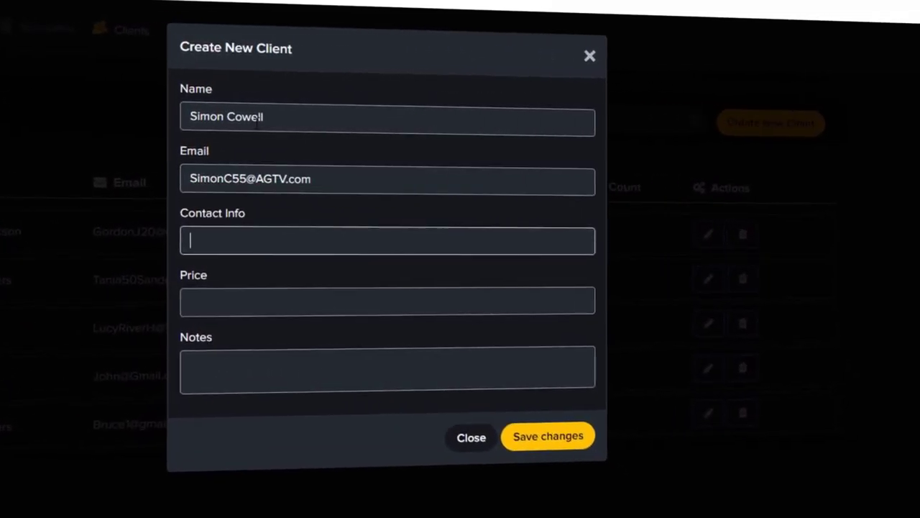
pyautogui.press('Tab')
pyautogui.write('$850')
pyautogui.press('Tab')
pyautogui.write('Ebook Creation and Form')
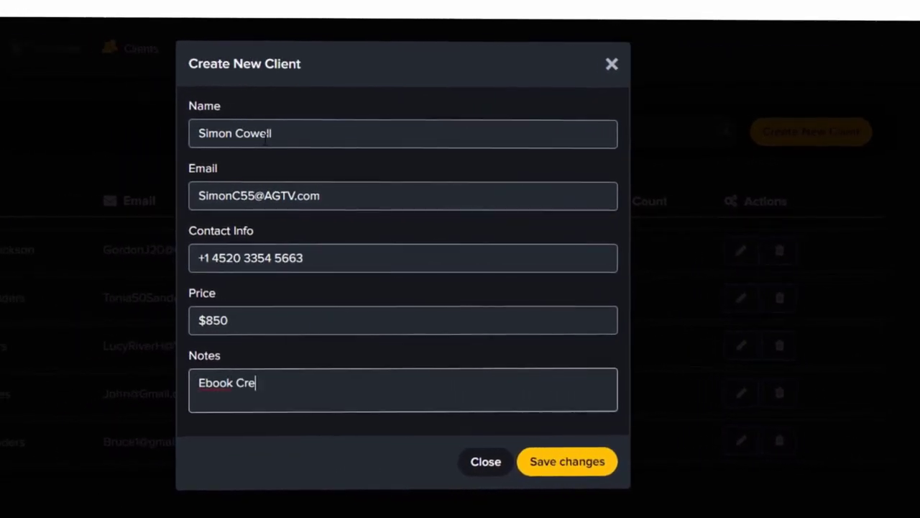
pyautogui.write('atting Services')
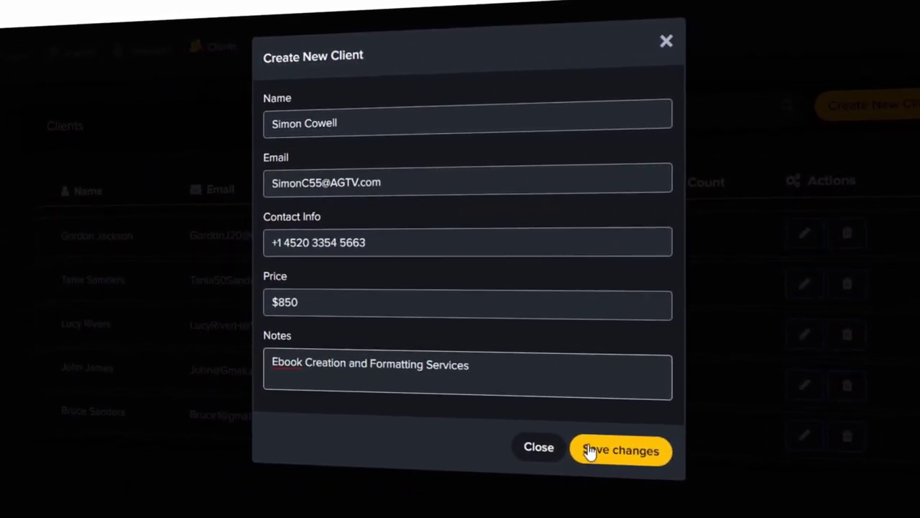
pyautogui.click(588, 450)
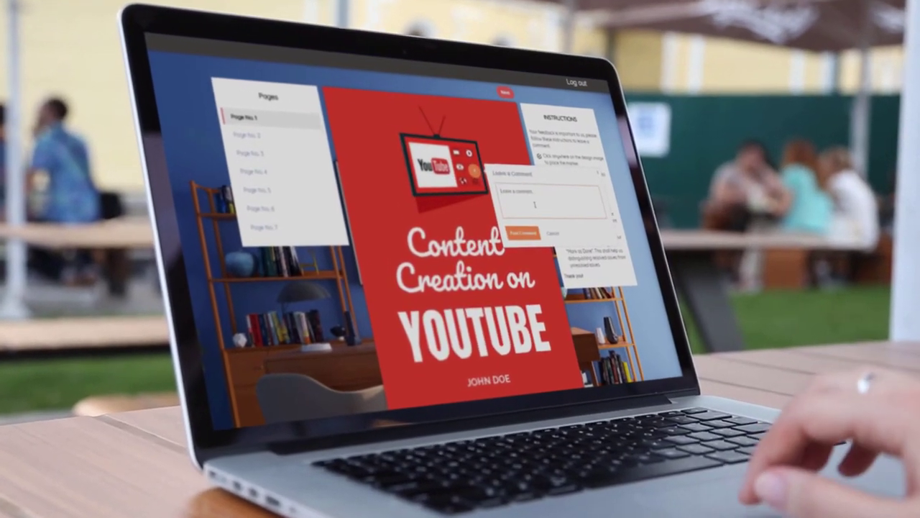
# Step: Post the comment 'Change! this image please!' on the cover, then mark the title for another comment
pyautogui.write('Change!')
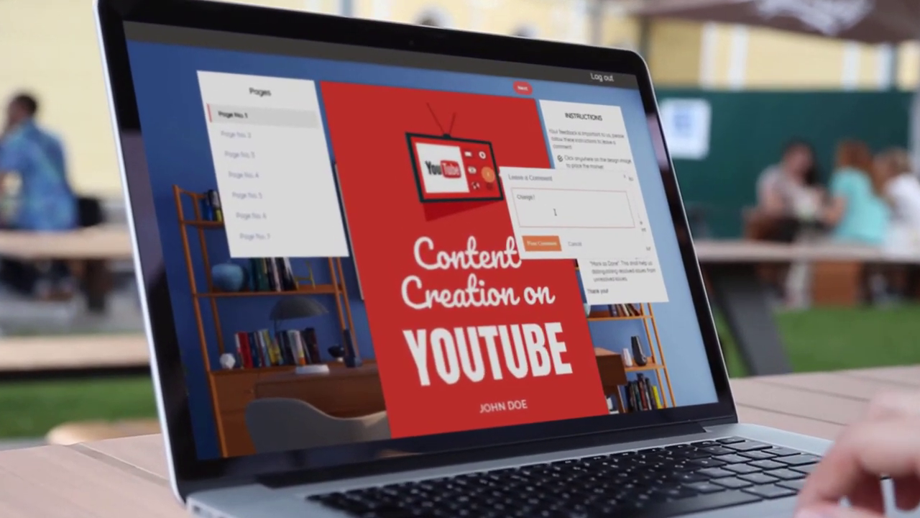
pyautogui.write(' this image please!')
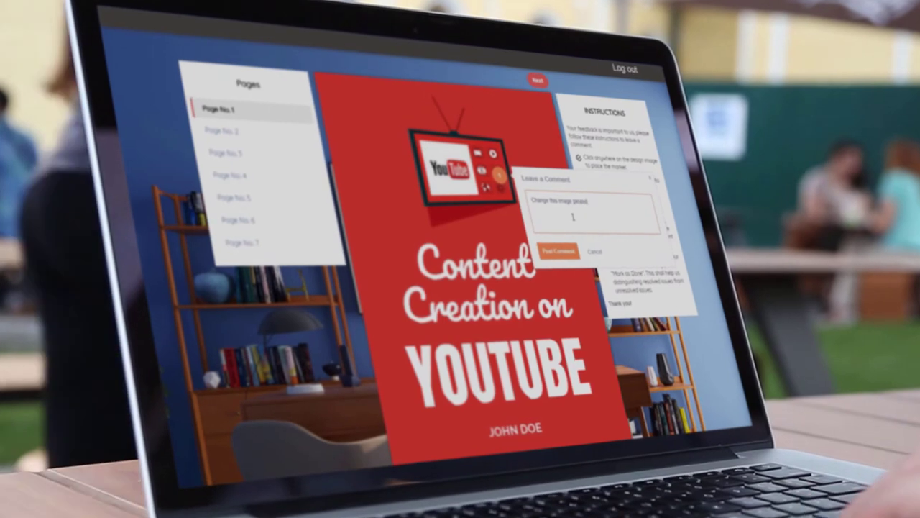
pyautogui.click(560, 251)
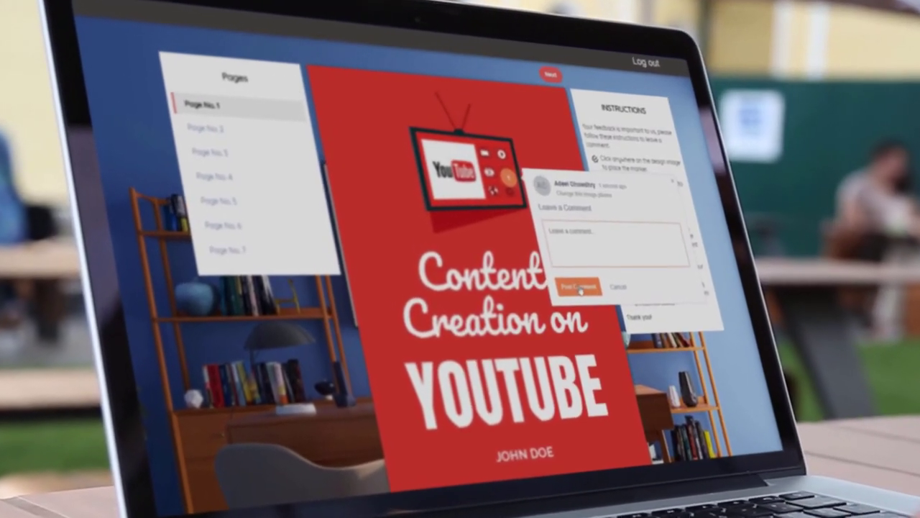
pyautogui.click(505, 286)
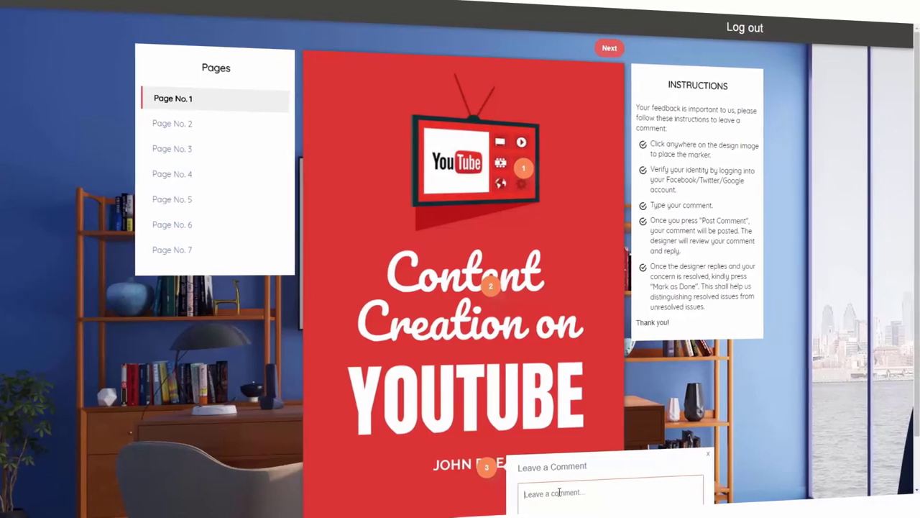
# Step: Finish and post marker 3's comment asking for the cover's author name to be changed
pyautogui.write('ange name to ')
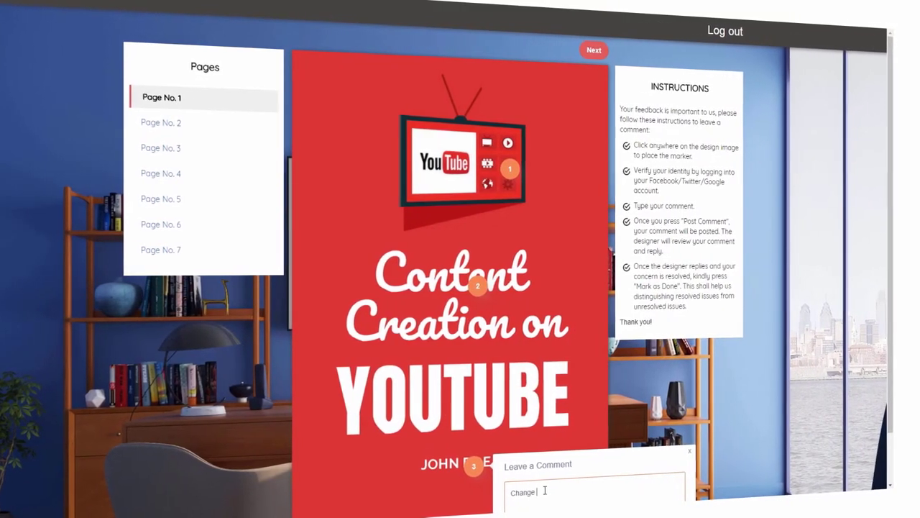
pyautogui.write('Bruce Wayne')
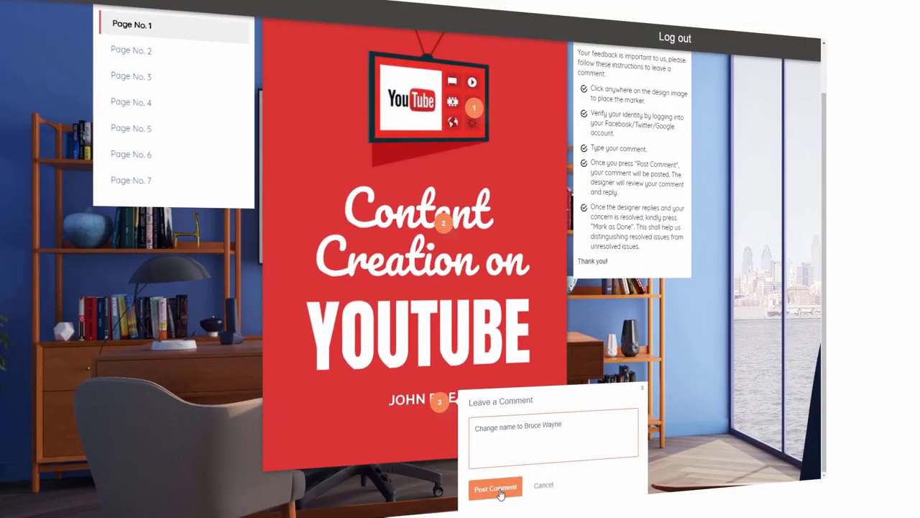
pyautogui.click(493, 487)
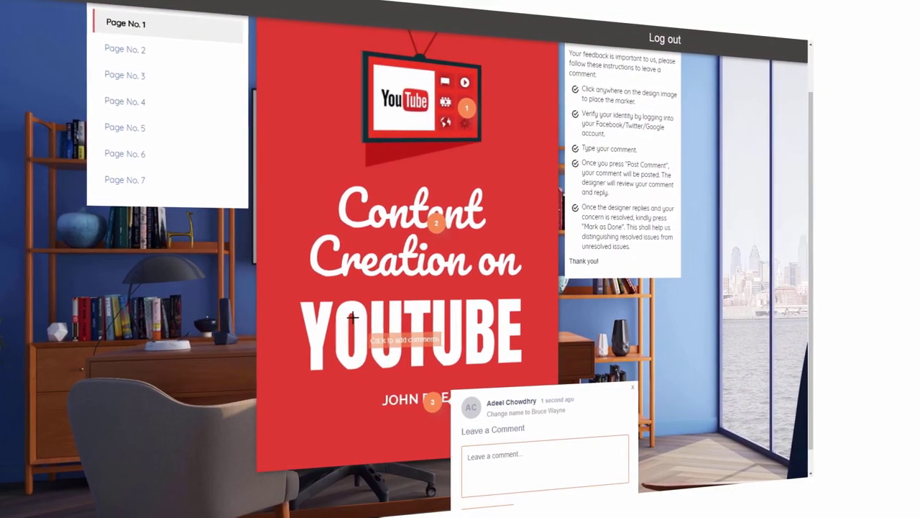
pyautogui.scroll(1, 215, 207)
# Step: On page 3, draft a comment on the Content Creation heading: 'title change to: Youtube Rev'
pyautogui.click(119, 137)
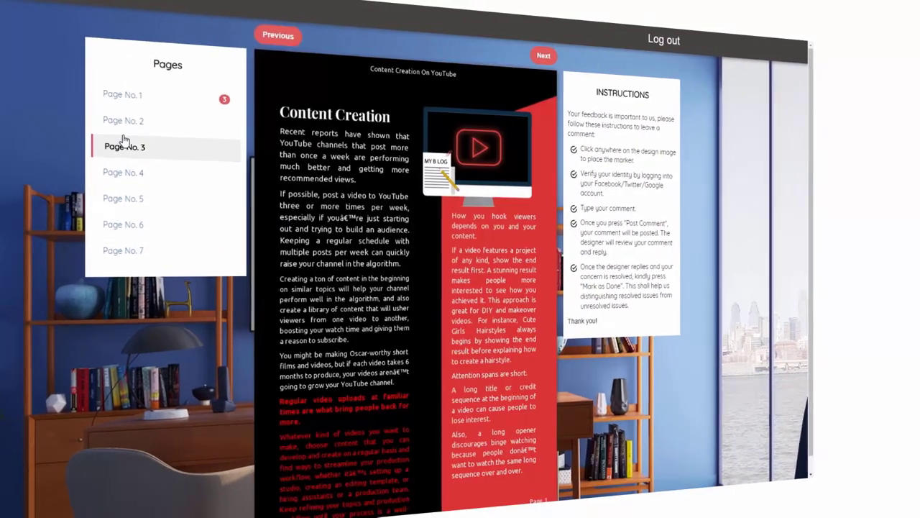
pyautogui.click(338, 117)
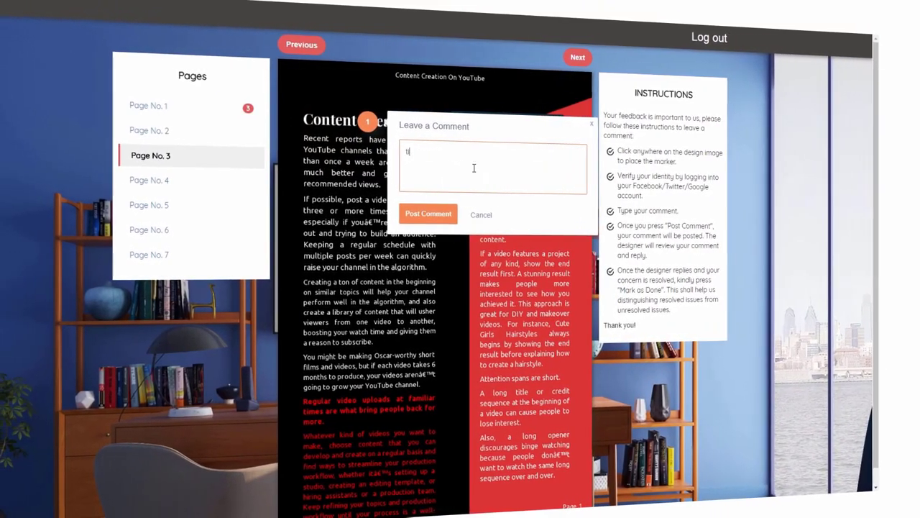
pyautogui.write('title change to: Yout')
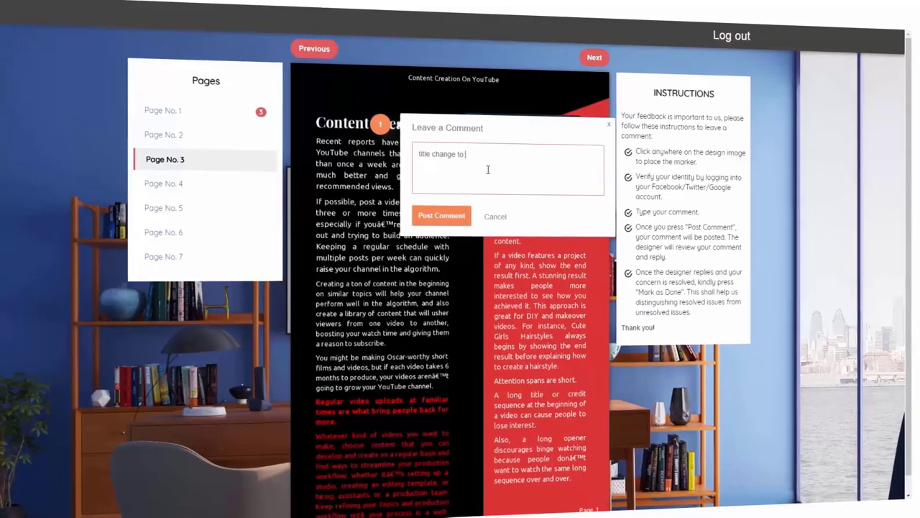
pyautogui.write('ube R')
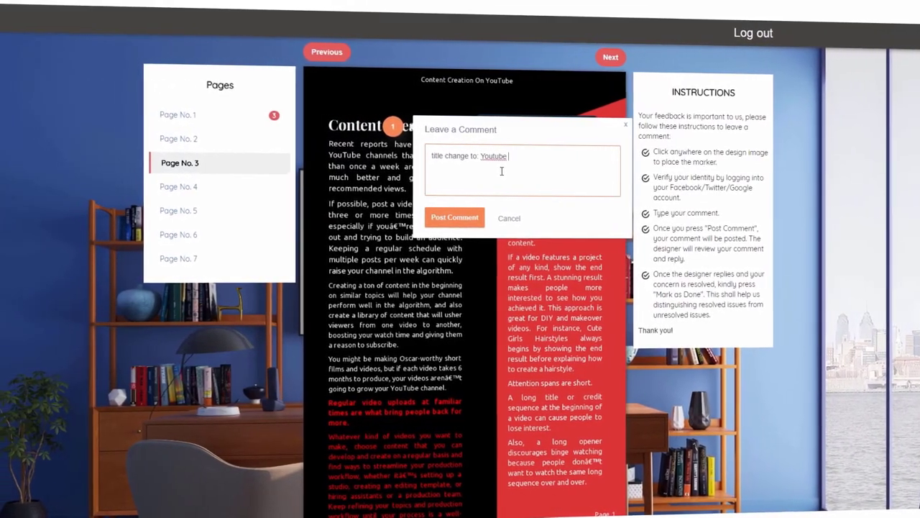